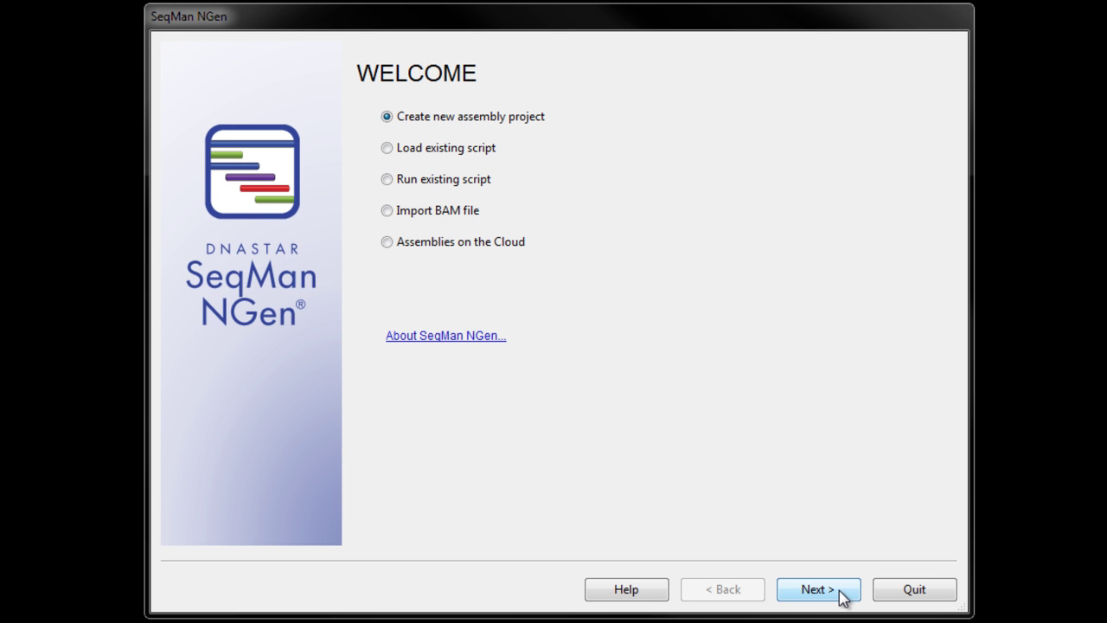
Step: Start a new cancer gene panel assembly project named Control
{"action": "left_click", "coordinate": [818, 589]}
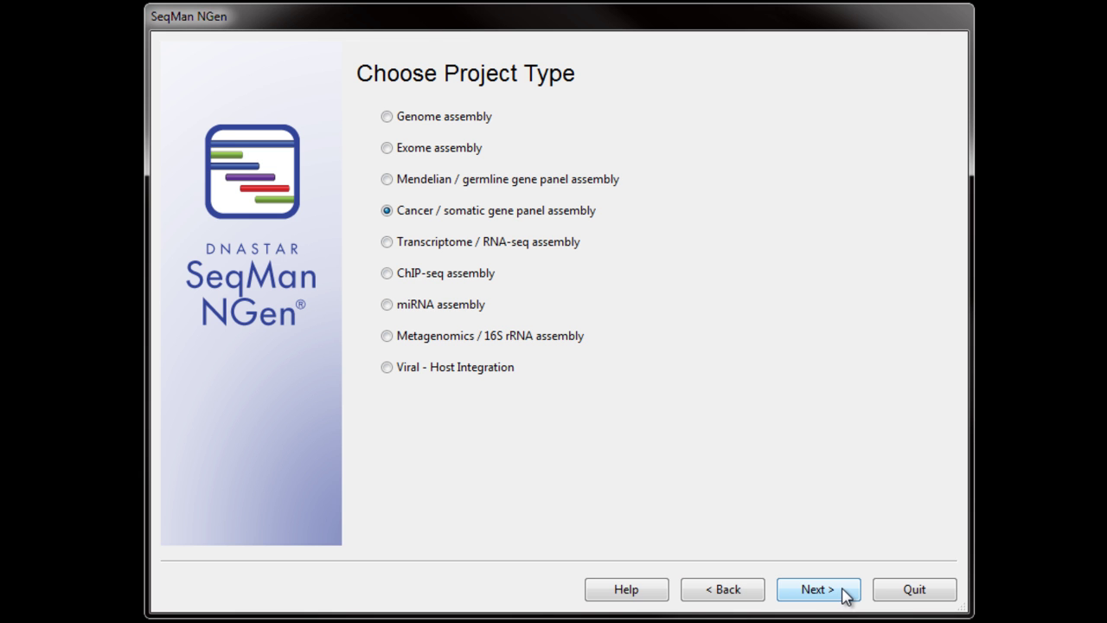
{"action": "left_click", "coordinate": [844, 593]}
{"action": "left_click", "coordinate": [844, 594]}
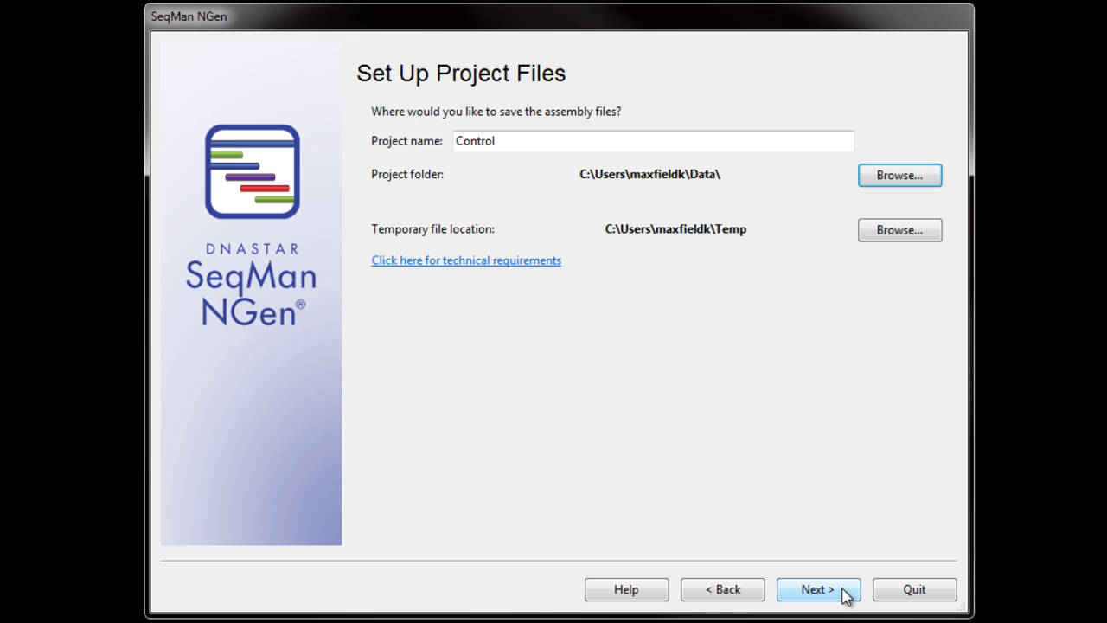
{"action": "left_click", "coordinate": [846, 595]}
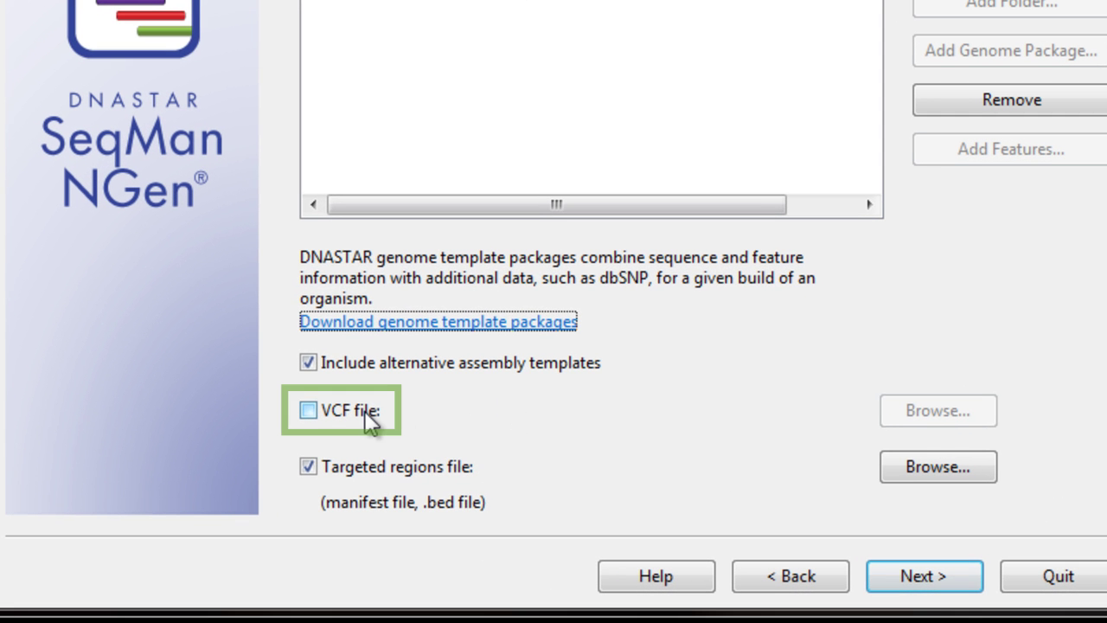
Step: Enable the VCF file option and load CEPH_control.vcf into the project
{"action": "left_click", "coordinate": [417, 470]}
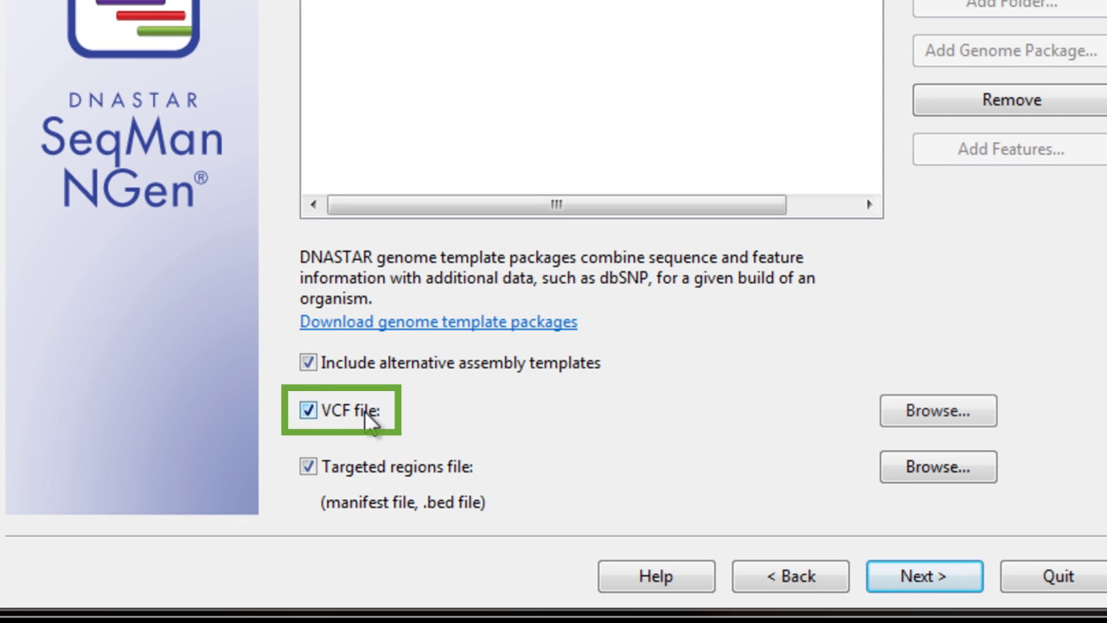
{"action": "left_click", "coordinate": [908, 415]}
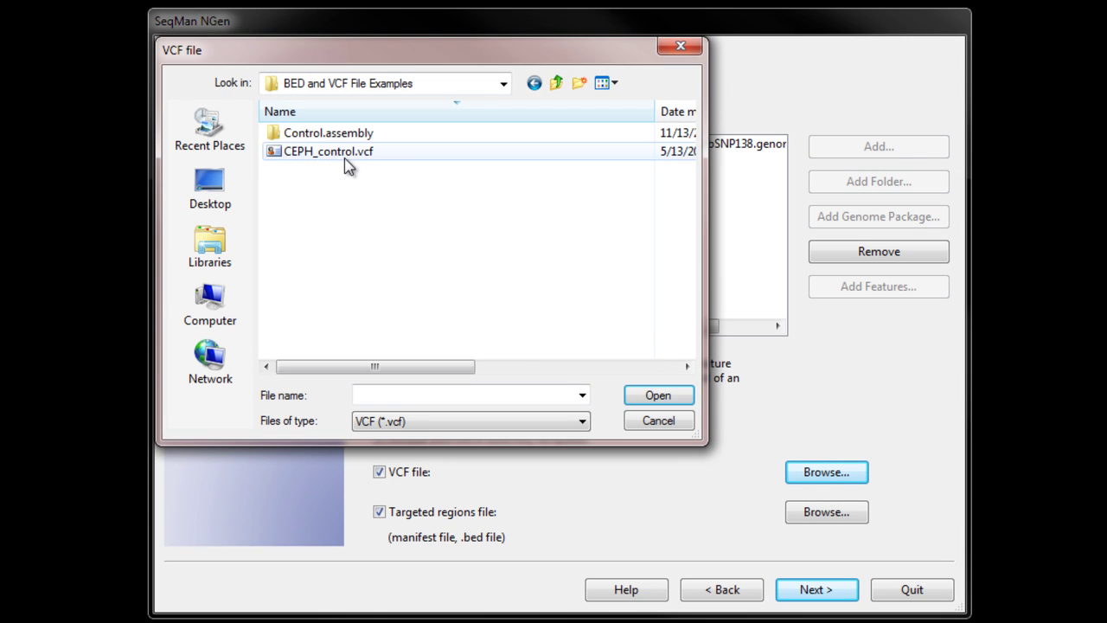
{"action": "left_click", "coordinate": [308, 108]}
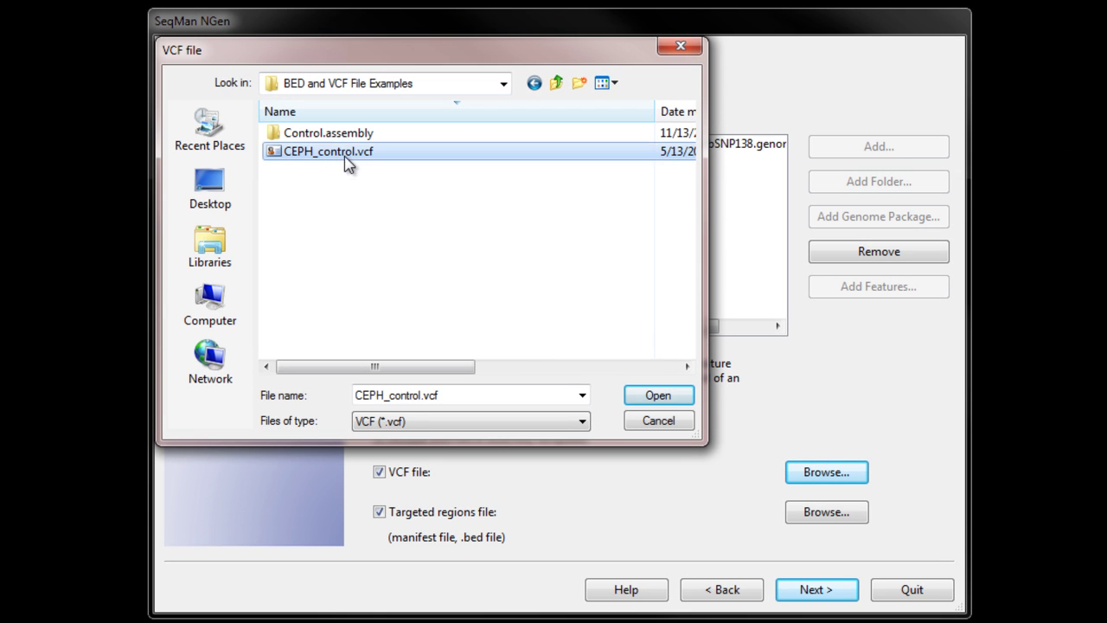
{"action": "left_click", "coordinate": [668, 375]}
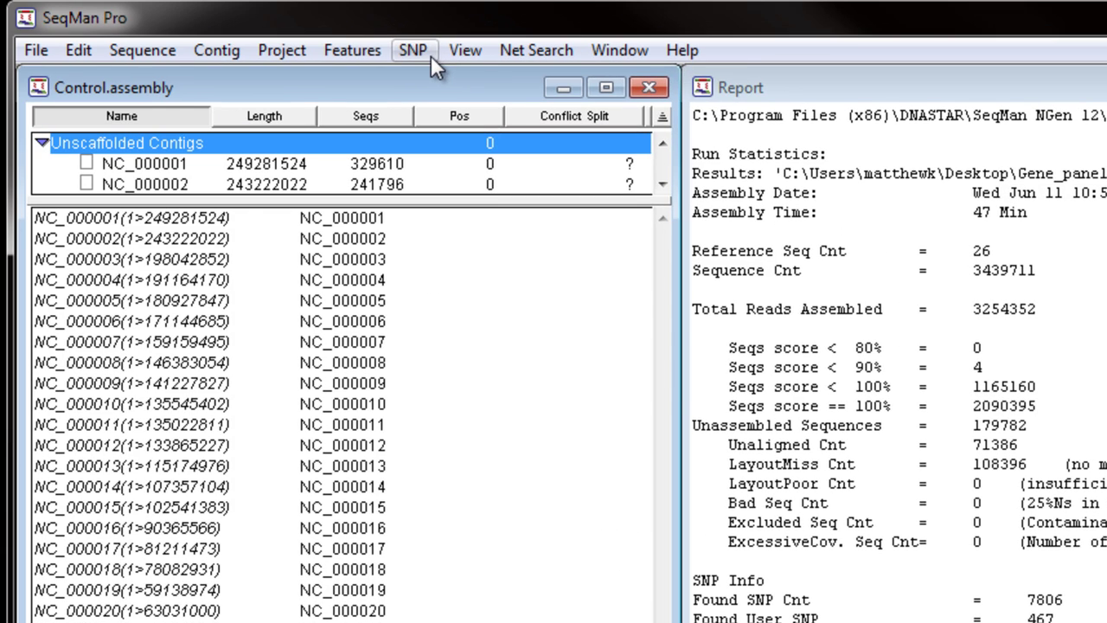
Step: Generate the SNP Report, maximize it, and view the dbSNP, GERP and User ID columns
{"action": "left_click", "coordinate": [431, 56]}
{"action": "left_click", "coordinate": [438, 76]}
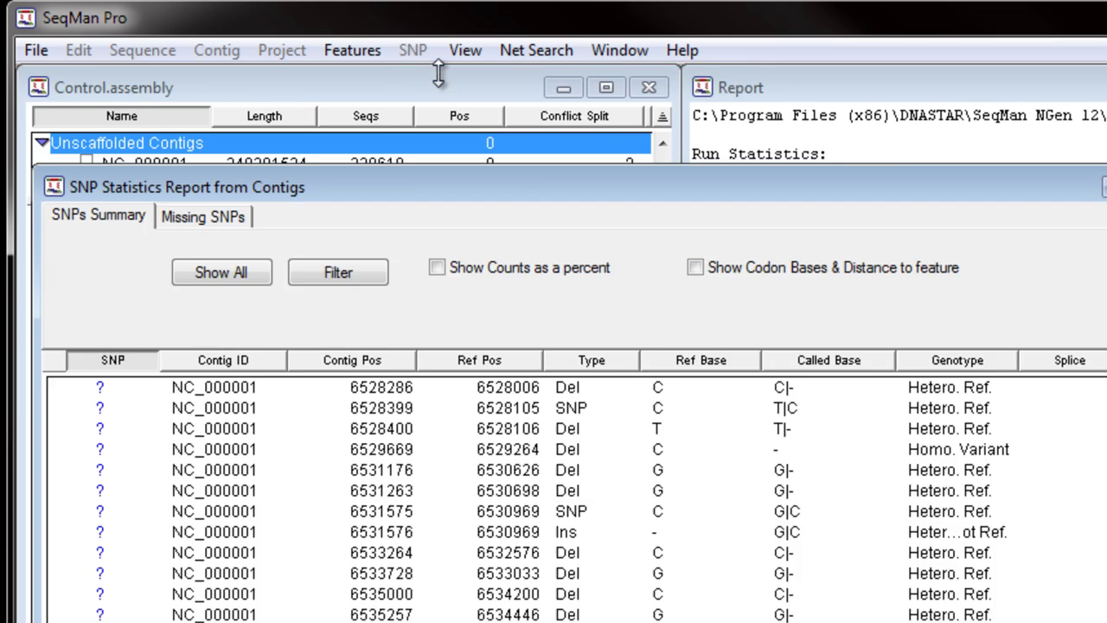
{"action": "left_click", "coordinate": [780, 131]}
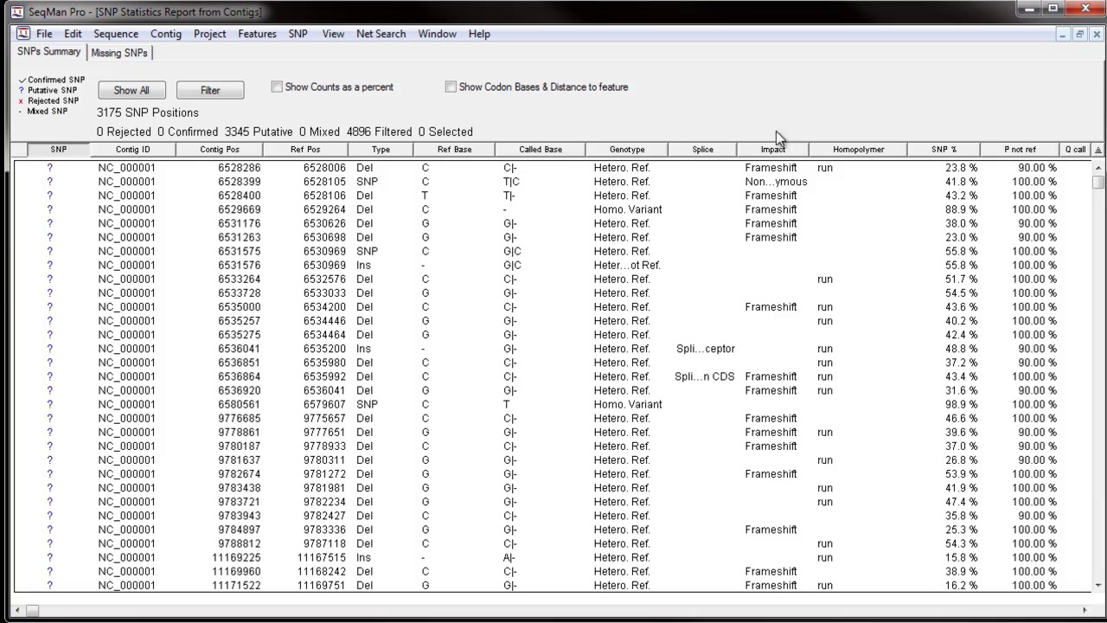
{"action": "left_click", "coordinate": [1082, 610]}
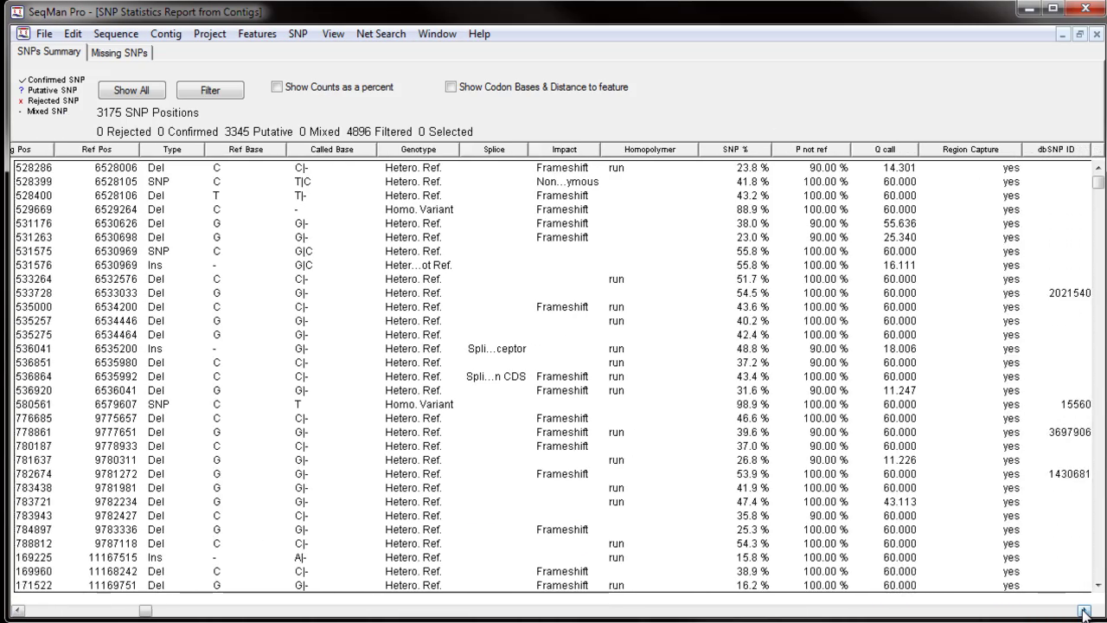
{"action": "left_click_drag", "start_coordinate": [1083, 610], "coordinate": [1082, 611]}
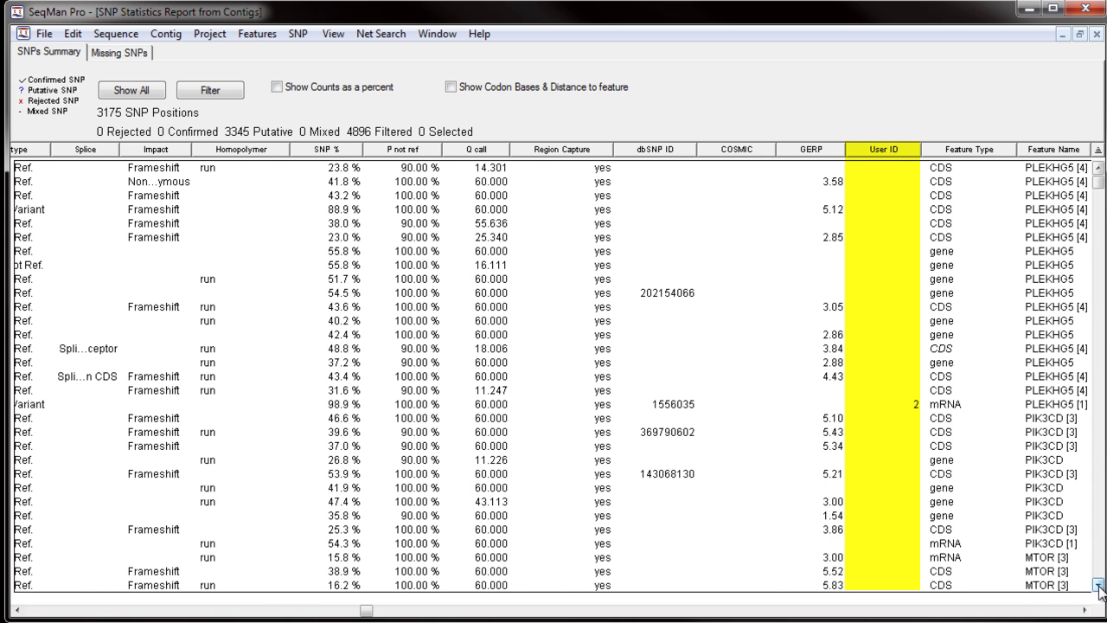
{"action": "left_click_drag", "start_coordinate": [1098, 586], "coordinate": [1098, 585]}
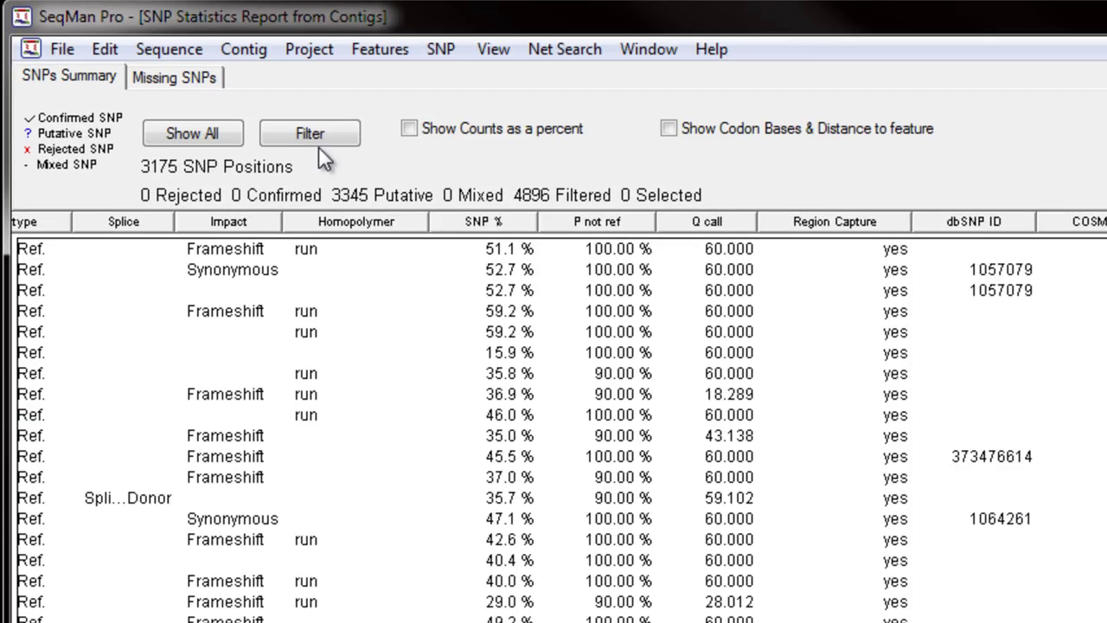
Step: Switch the report's VCF SNP filter to Annotated, then Novel, and finally back to Any
{"action": "left_click", "coordinate": [321, 136]}
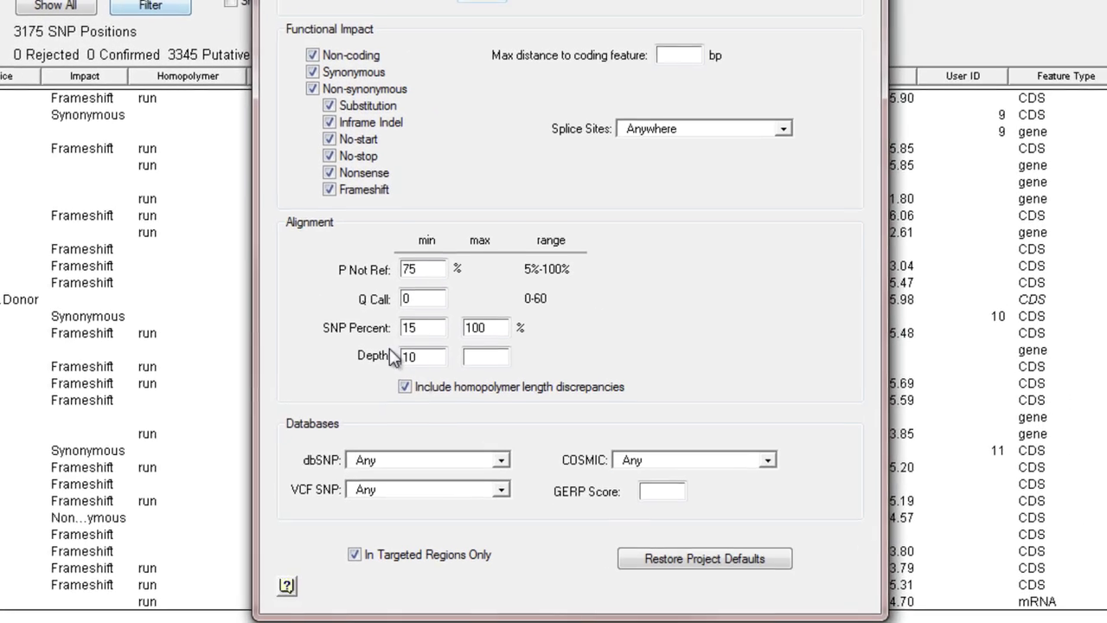
{"action": "left_click", "coordinate": [499, 490]}
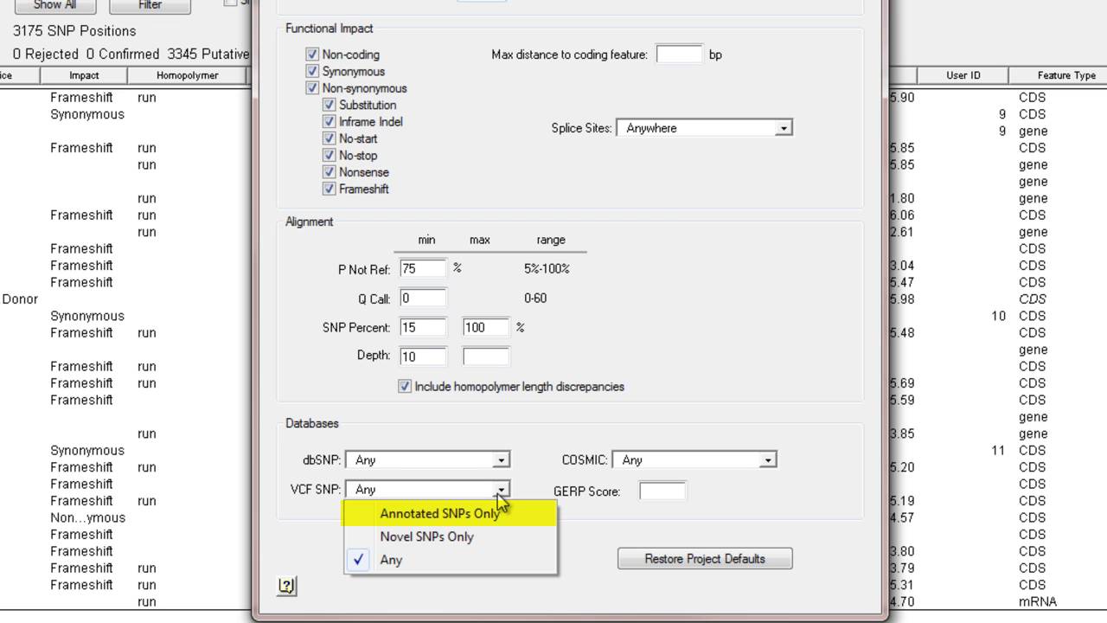
{"action": "left_click", "coordinate": [499, 516]}
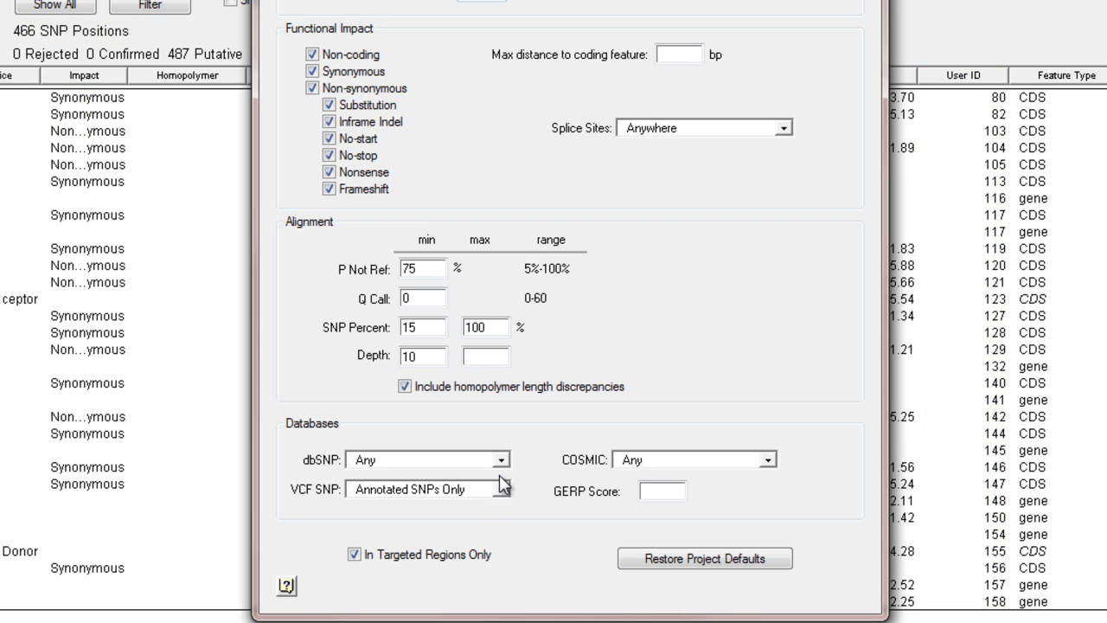
{"action": "left_click", "coordinate": [500, 491]}
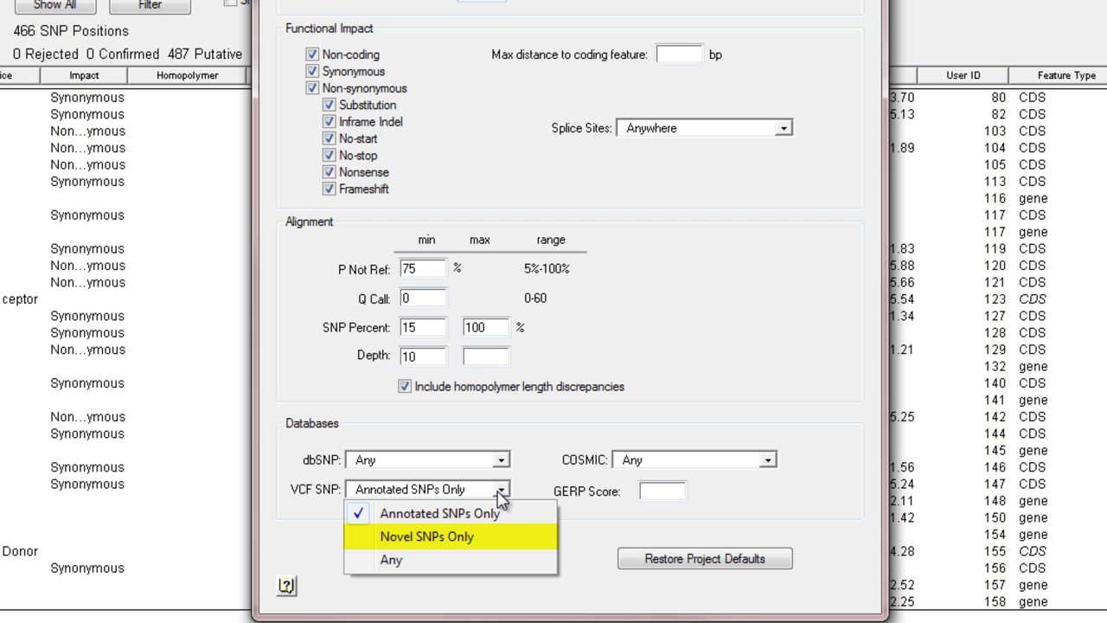
{"action": "left_click", "coordinate": [499, 538]}
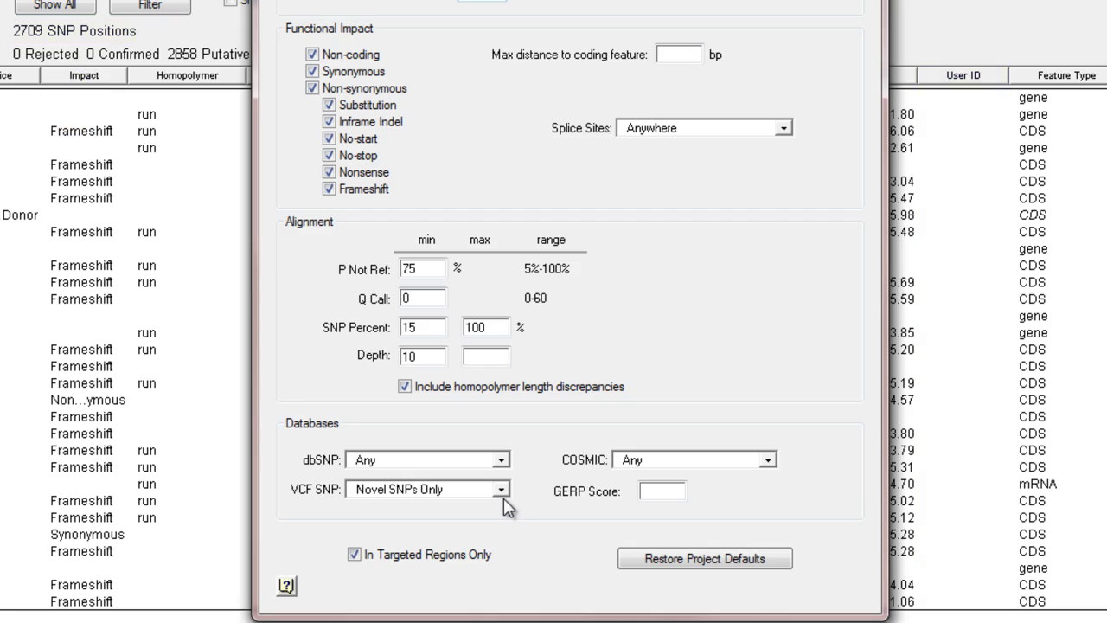
{"action": "left_click", "coordinate": [501, 490]}
{"action": "left_click", "coordinate": [480, 558]}
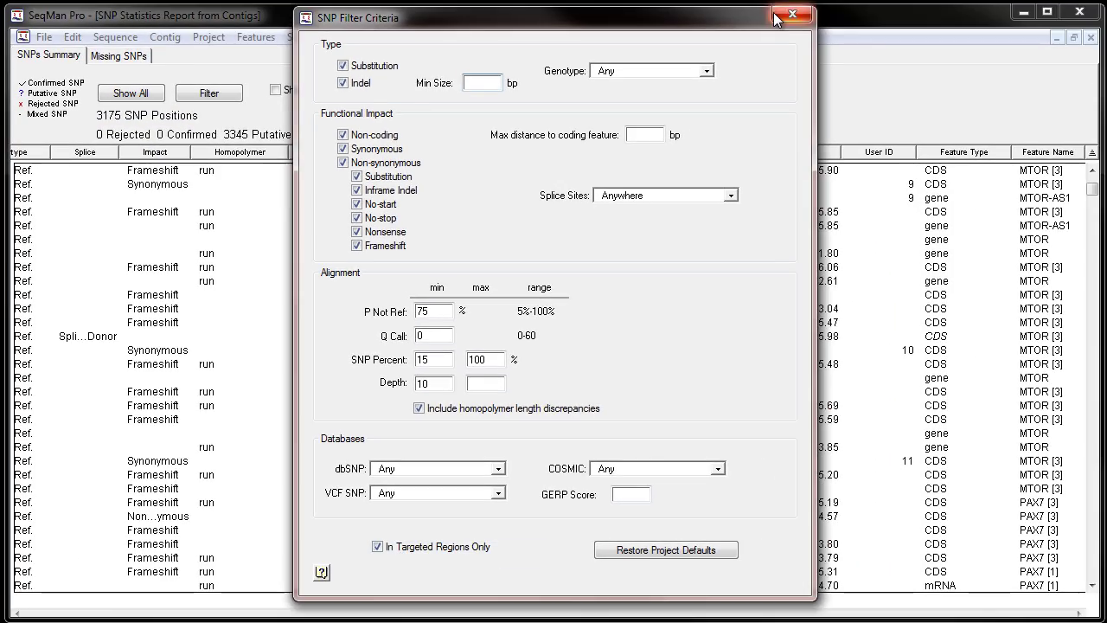
{"action": "left_click", "coordinate": [835, 8]}
Step: Sort the Missing SNPs list by Depth to expose the six zero-coverage positions
{"action": "left_click", "coordinate": [256, 28]}
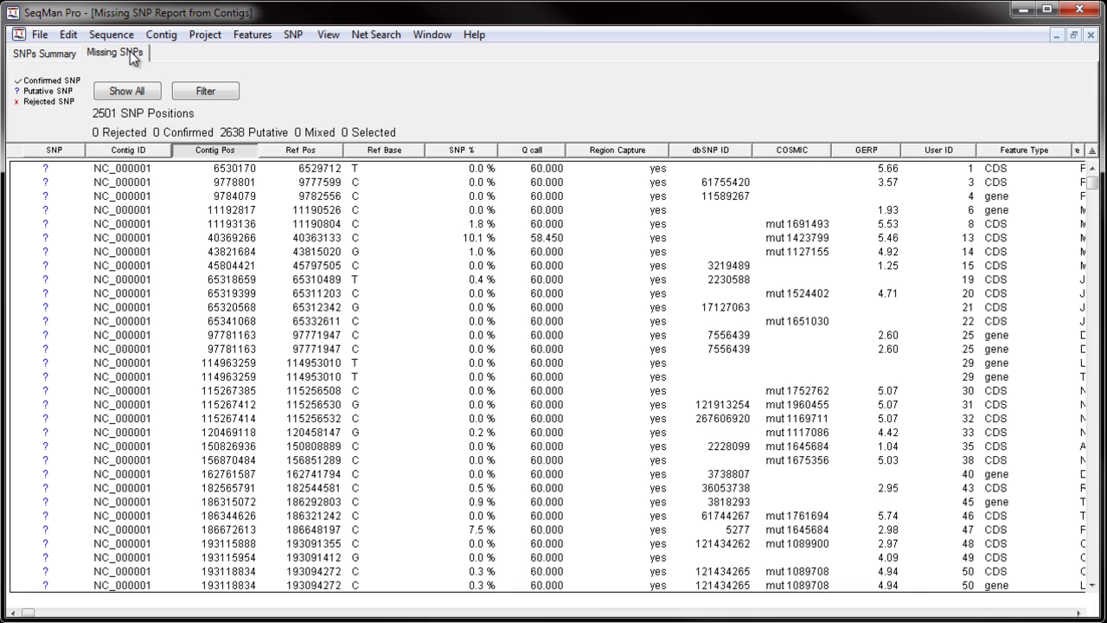
{"action": "scroll", "coordinate": [881, 563], "scroll_direction": "right", "scroll_amount": 5}
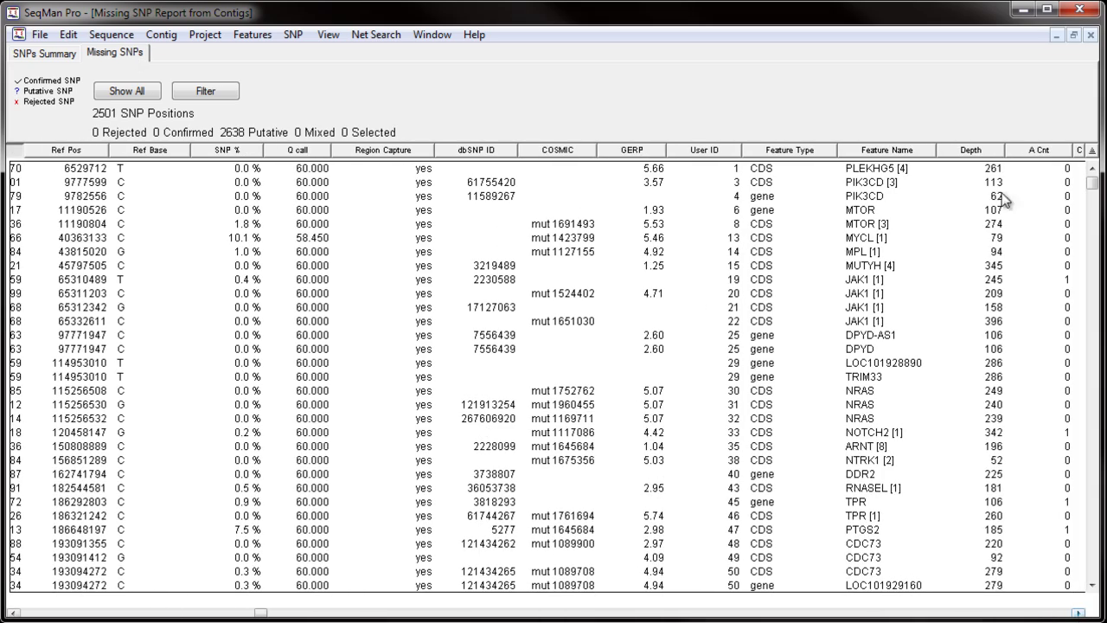
{"action": "left_click", "coordinate": [971, 150]}
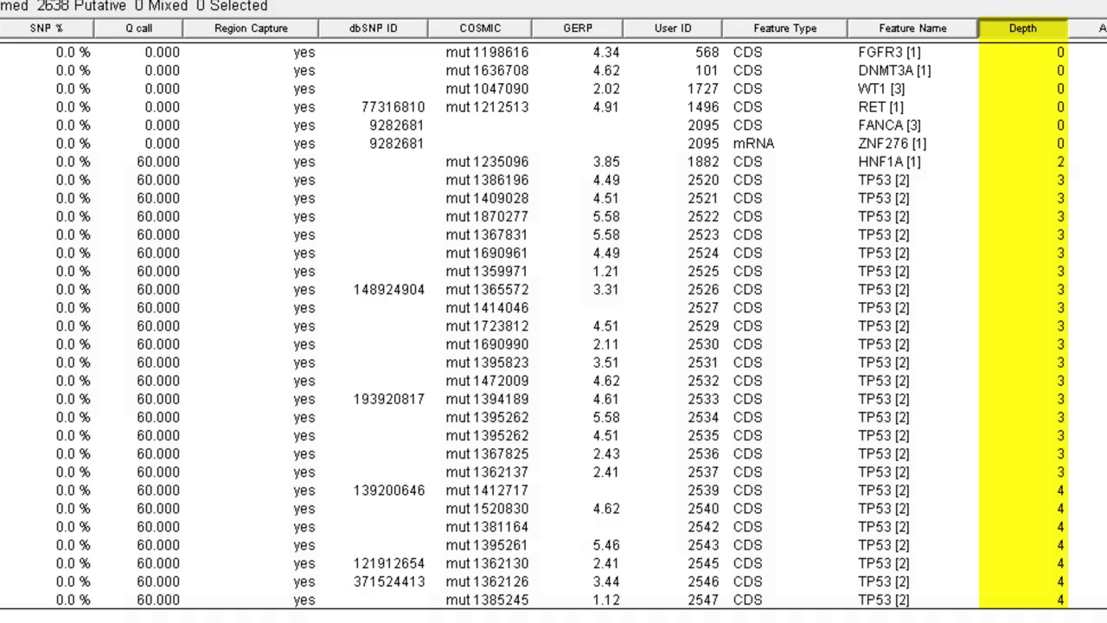
{"action": "scroll", "coordinate": [554, 325], "scroll_direction": "down", "scroll_amount": 15}
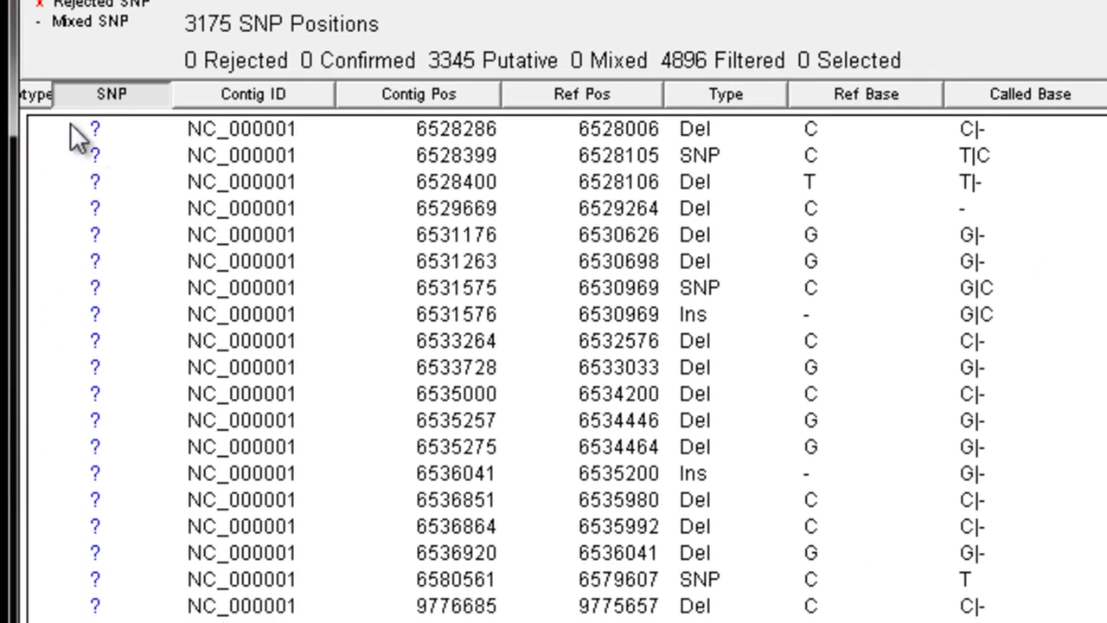
Step: Check the SNPs at positions 6528006 and 6528105 and append them to the VCF file
{"action": "left_click", "coordinate": [76, 130]}
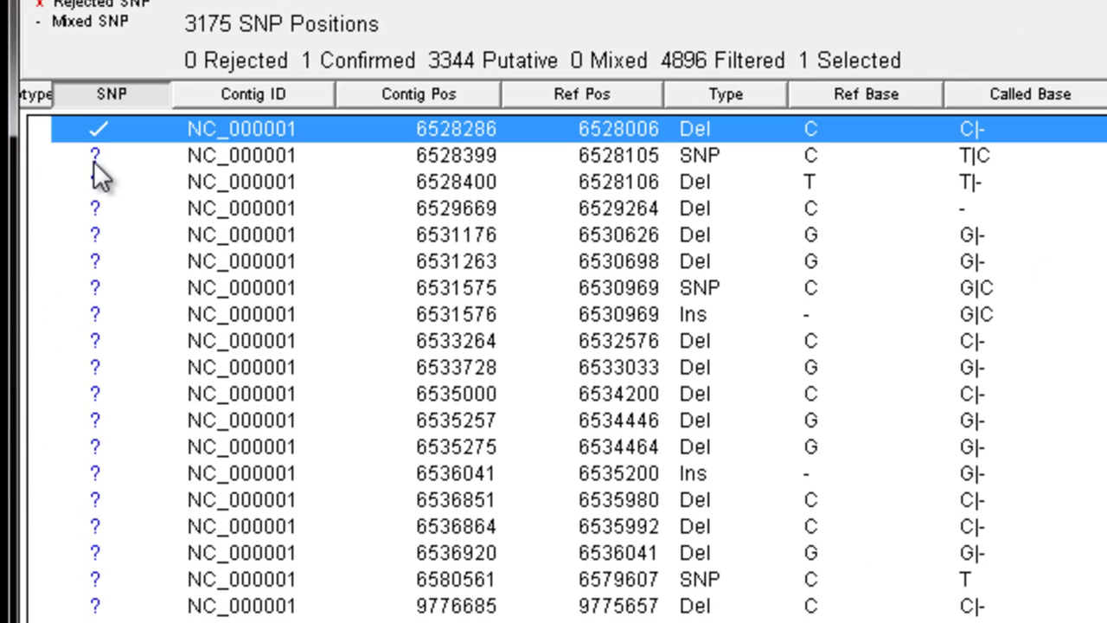
{"action": "left_click", "coordinate": [95, 158]}
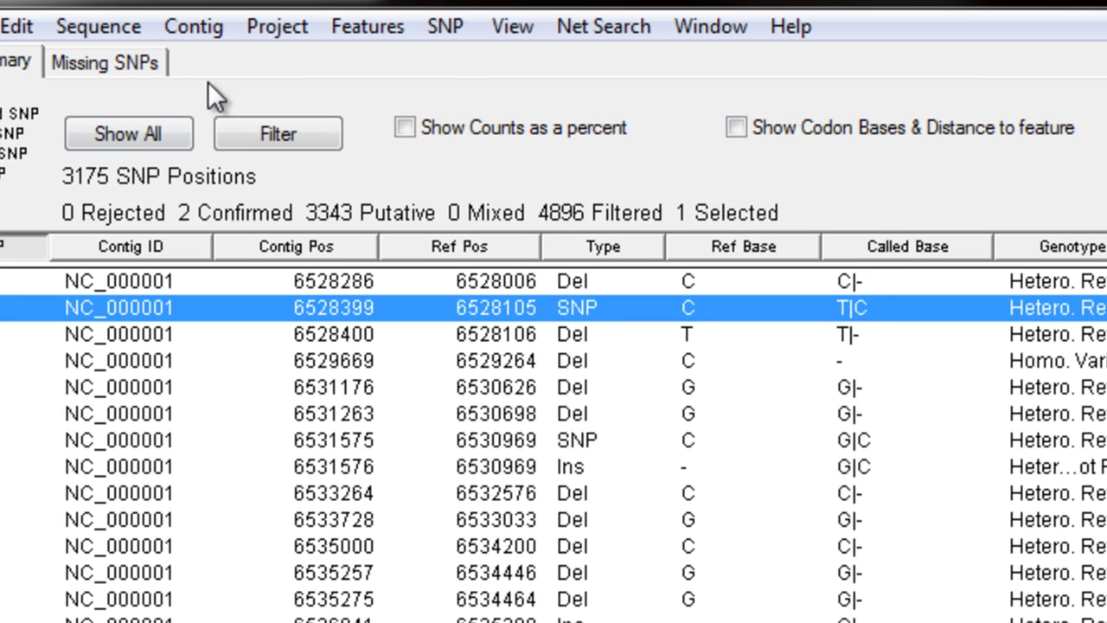
{"action": "left_click", "coordinate": [436, 30]}
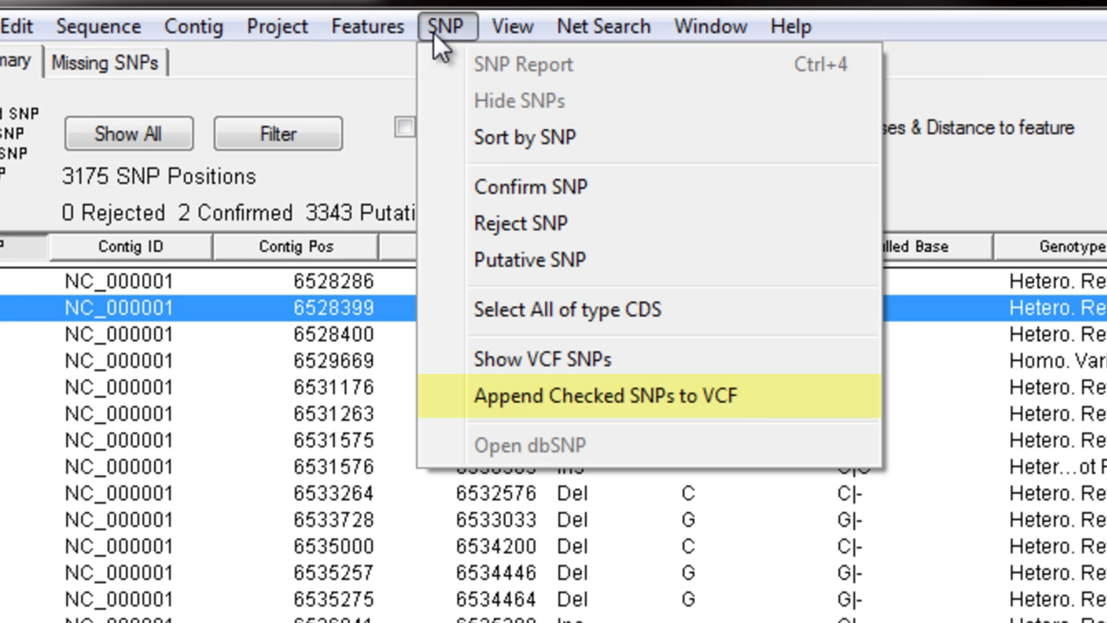
{"action": "left_click", "coordinate": [560, 396]}
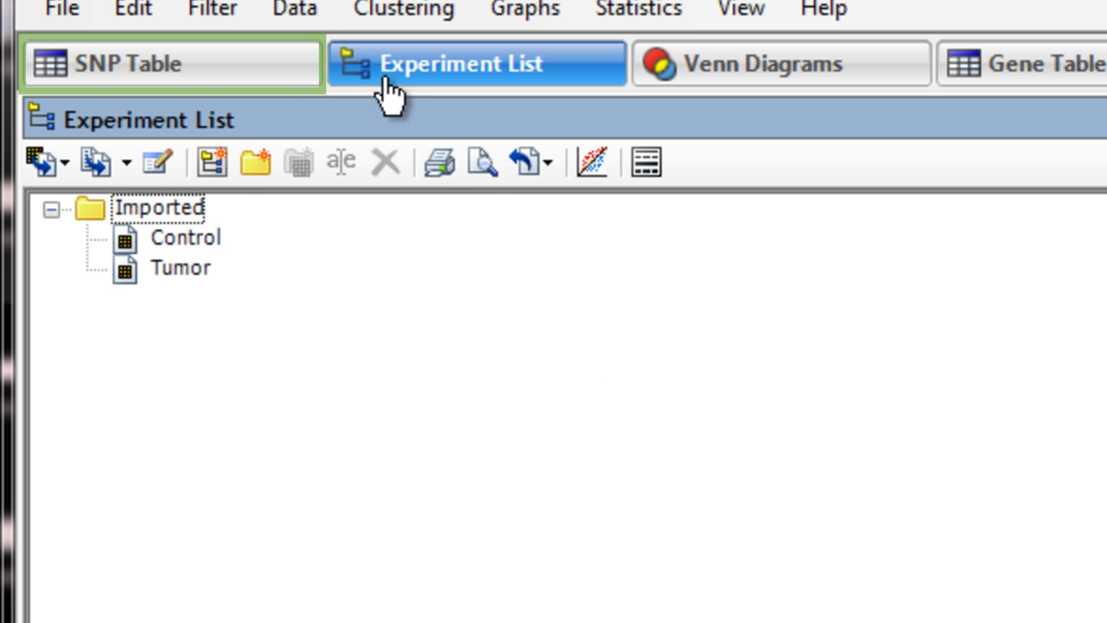
Step: Show the SNP Table sorted ascending by User ID, scrolled to the top
{"action": "left_click", "coordinate": [272, 74]}
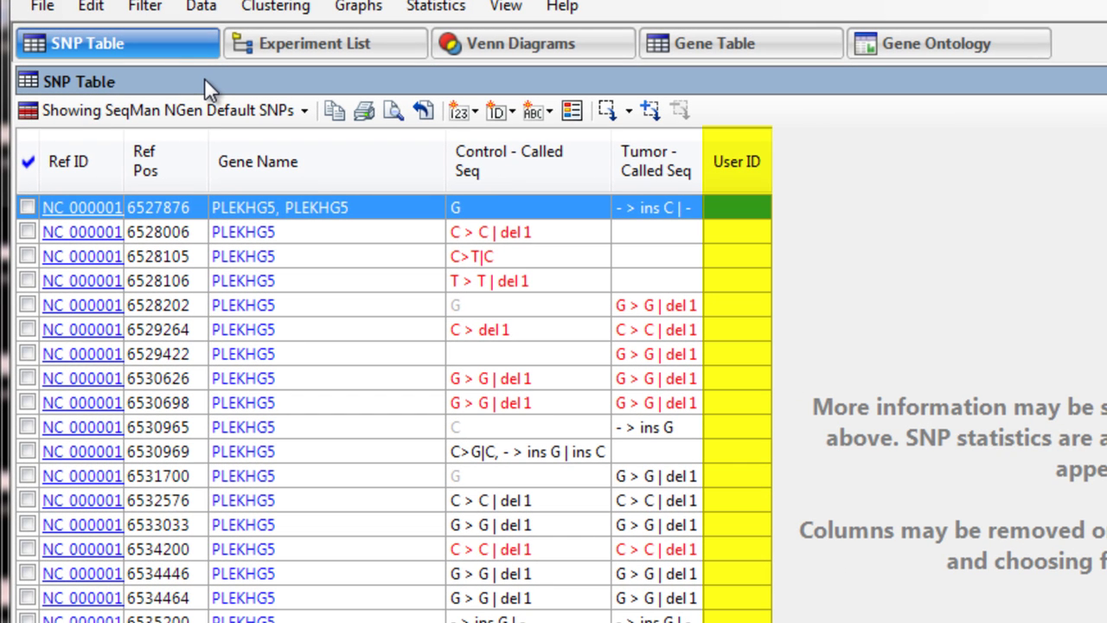
{"action": "left_click", "coordinate": [726, 173]}
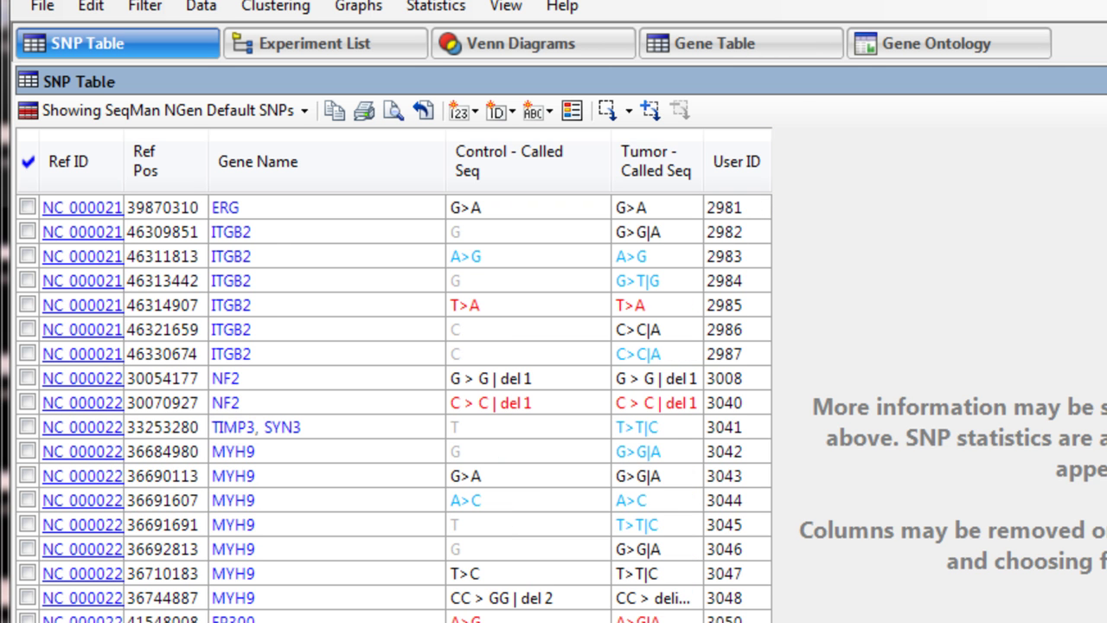
{"action": "scroll", "coordinate": [393, 406], "scroll_direction": "up", "scroll_amount": 20}
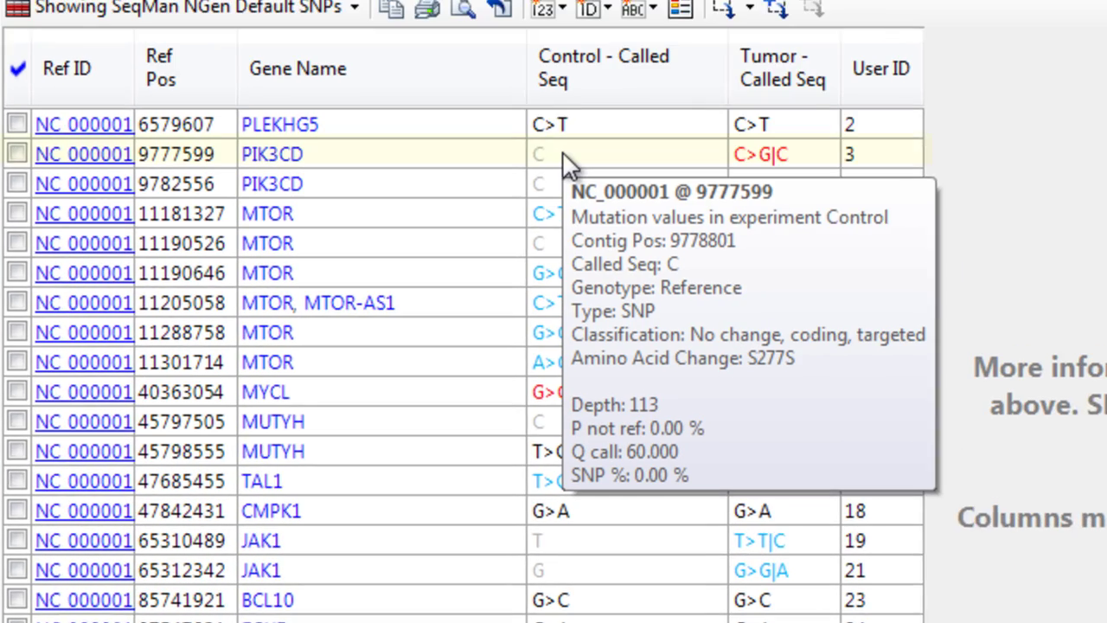
{"action": "left_click", "coordinate": [477, 235]}
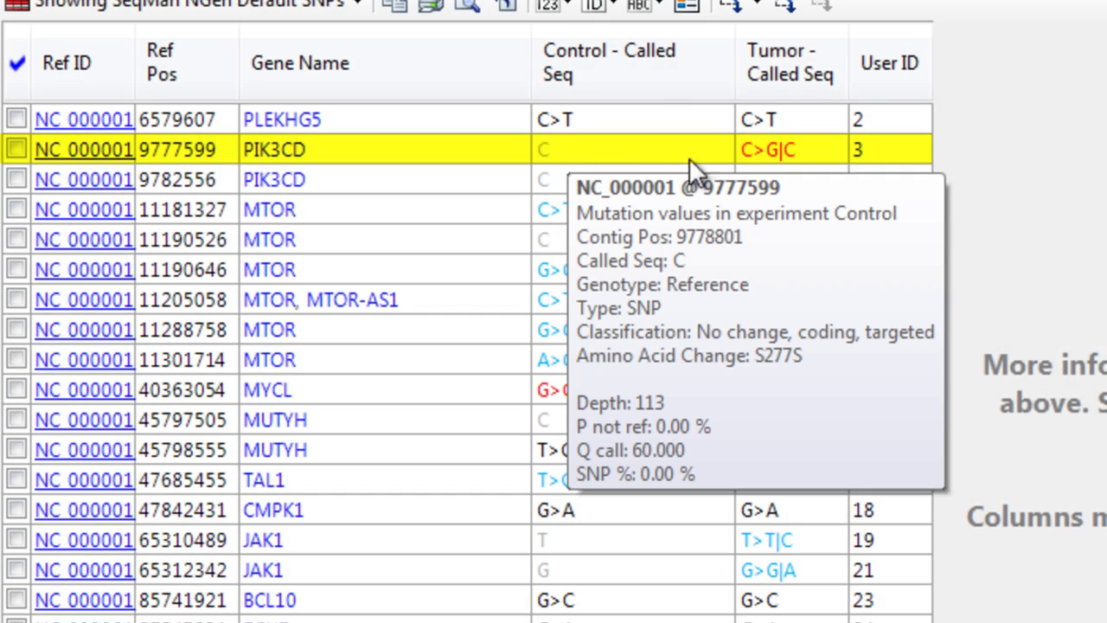
{"action": "mouse_move", "coordinate": [753, 156]}
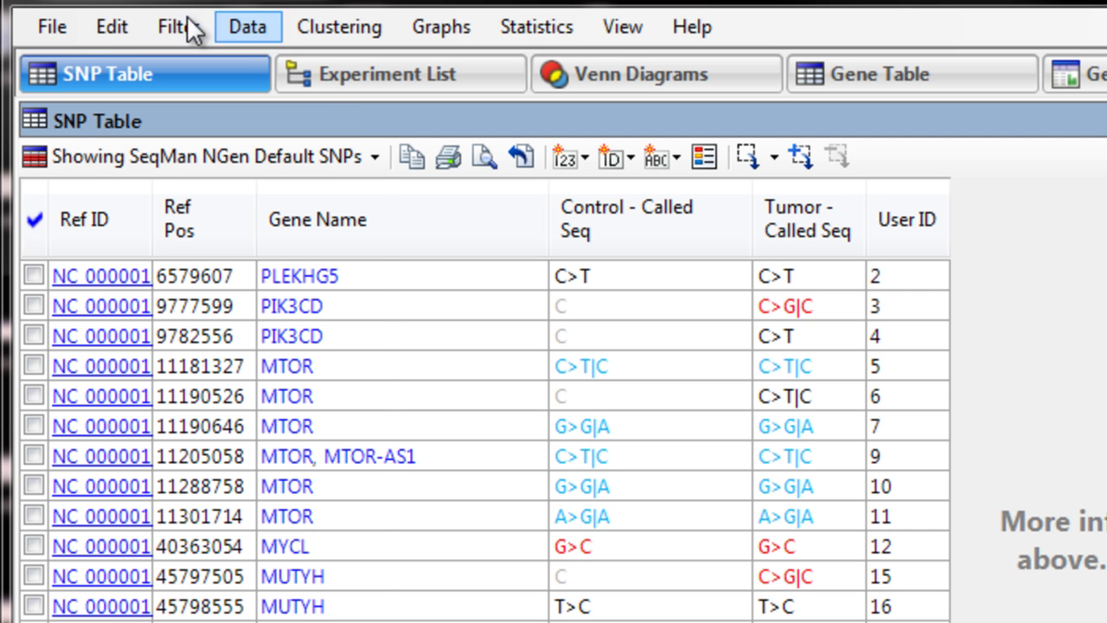
Step: Import all ESP6500SI-V2-SSA137 chromosome VCF files as SNP annotations via File > Import Annotations
{"action": "left_click", "coordinate": [63, 23]}
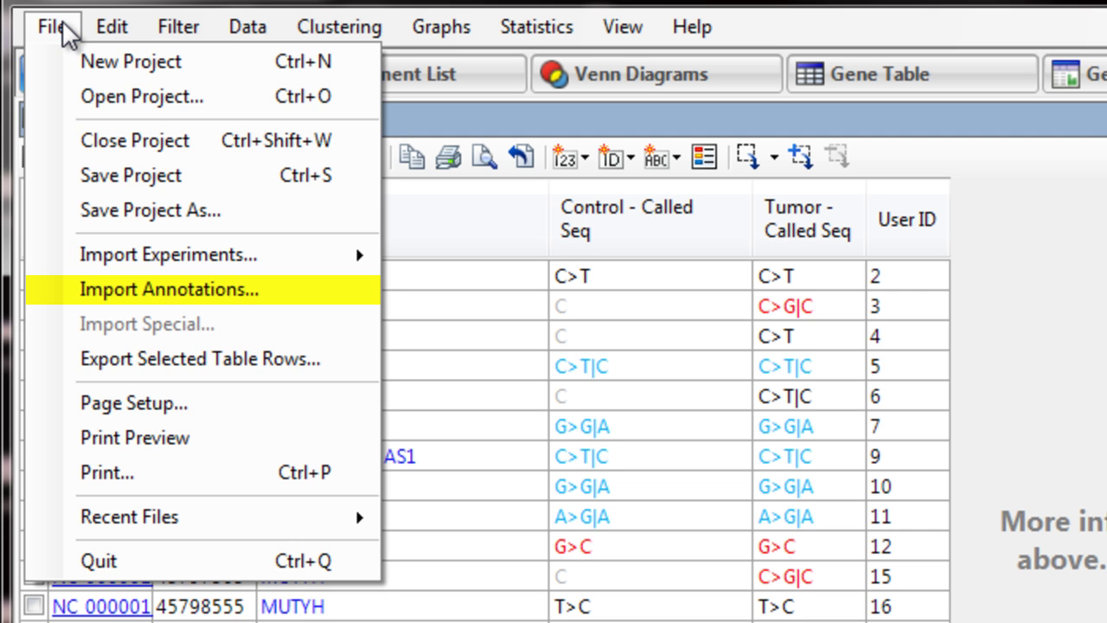
{"action": "left_click", "coordinate": [137, 289]}
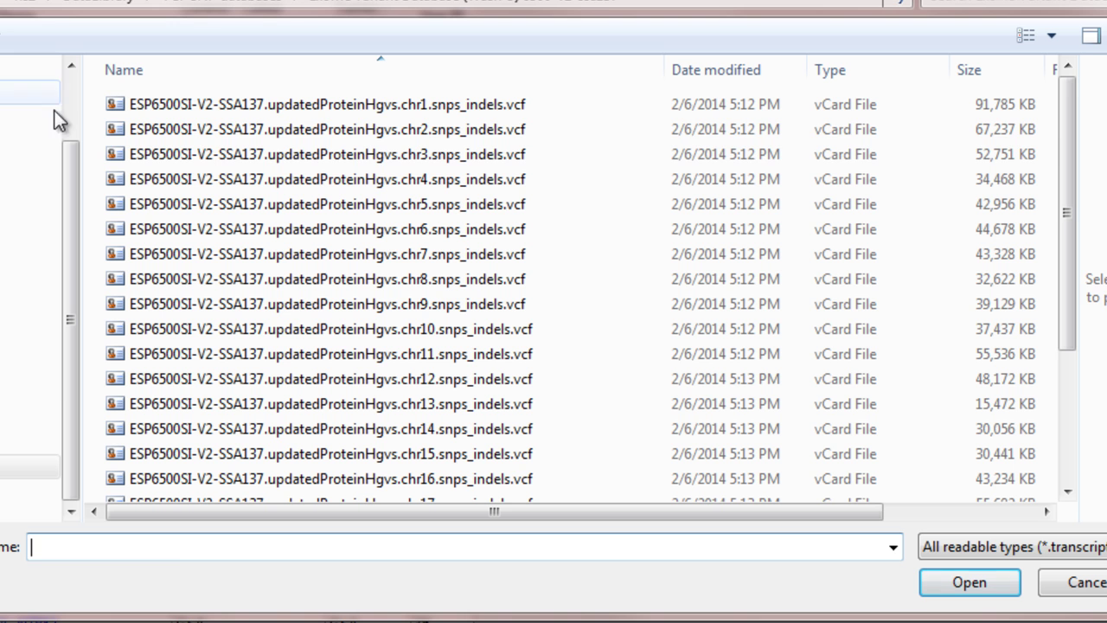
{"action": "left_click", "coordinate": [176, 156]}
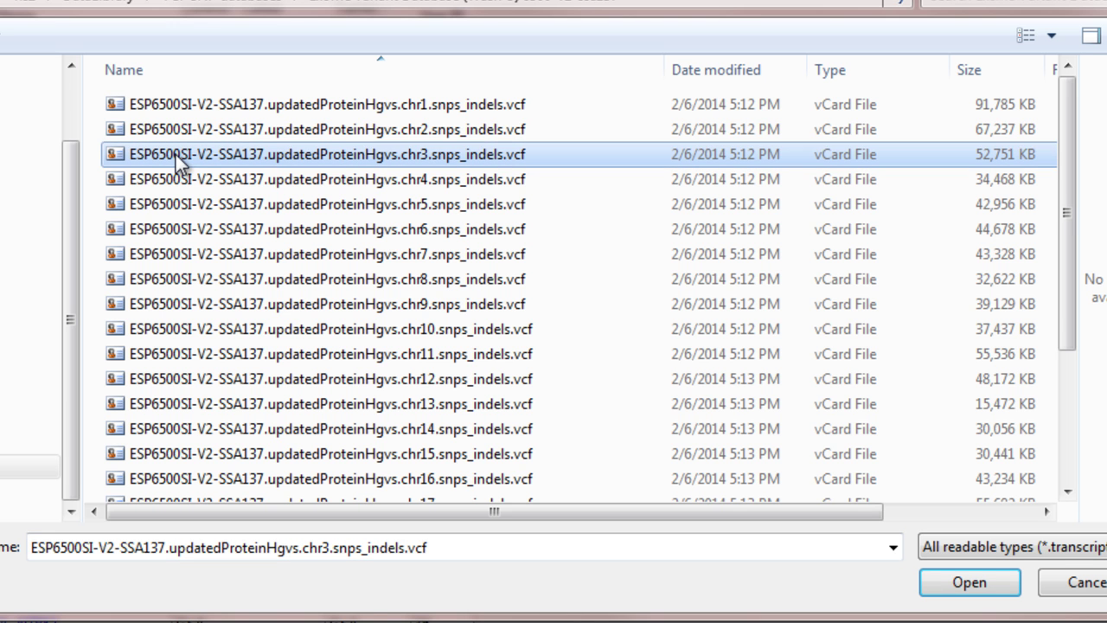
{"action": "key", "text": "ctrl+a"}
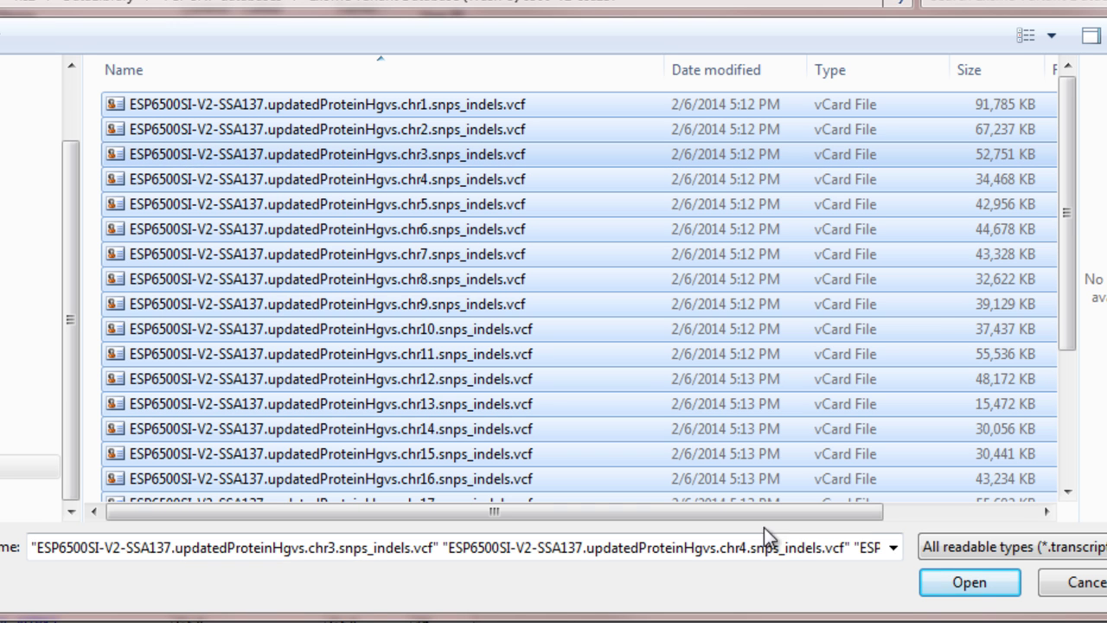
{"action": "left_click", "coordinate": [970, 584]}
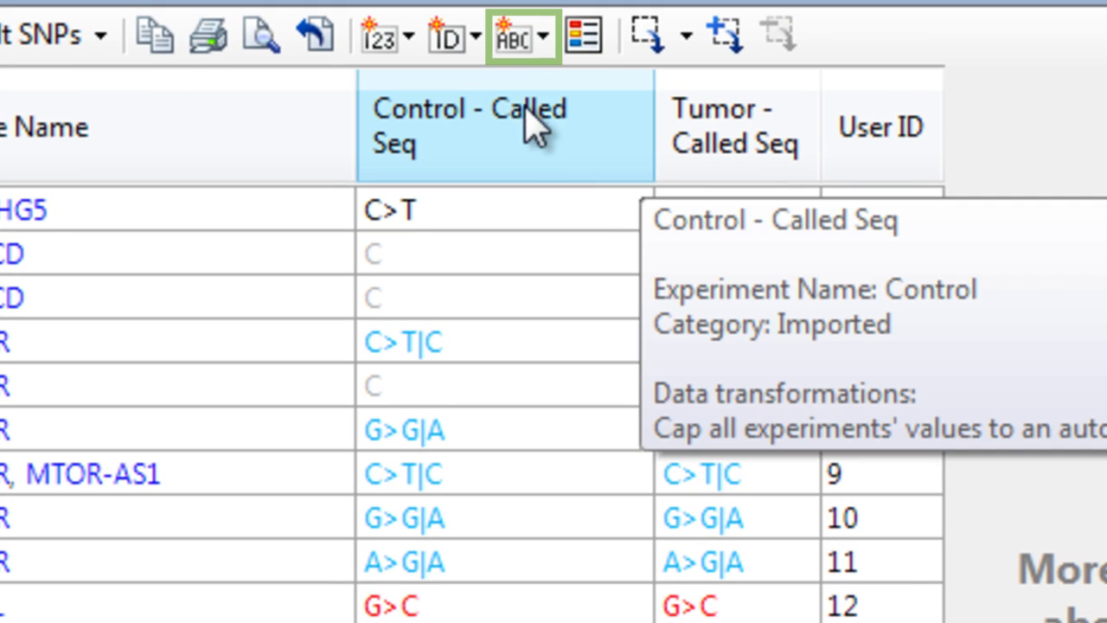
Step: Add clinicalAssociation and polyPhen annotation columns to the SNP table
{"action": "left_click", "coordinate": [536, 40]}
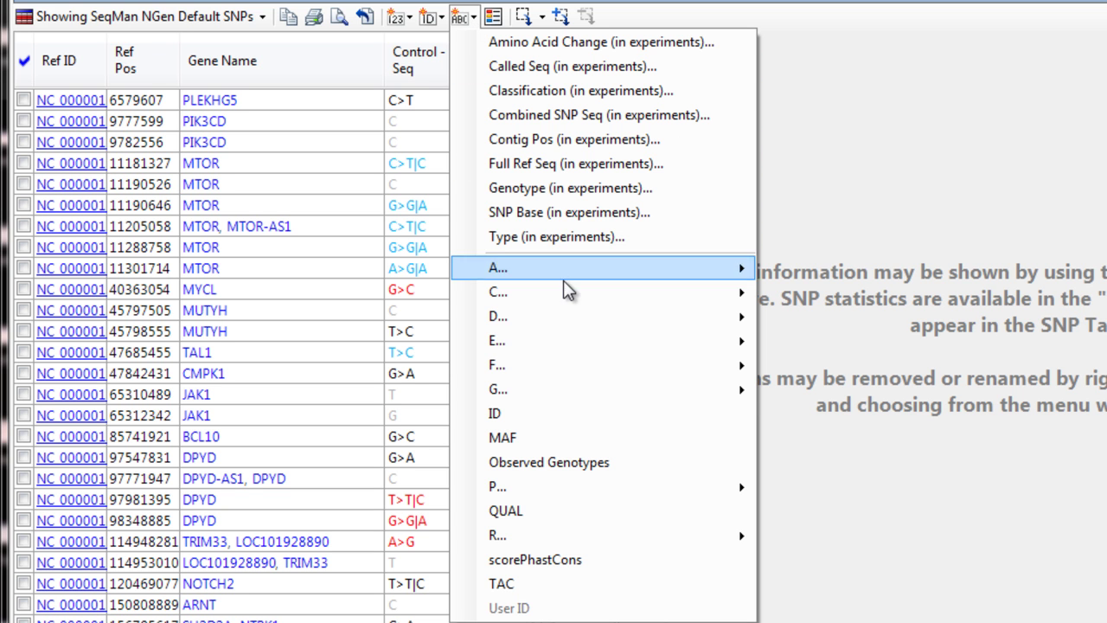
{"action": "mouse_move", "coordinate": [573, 299]}
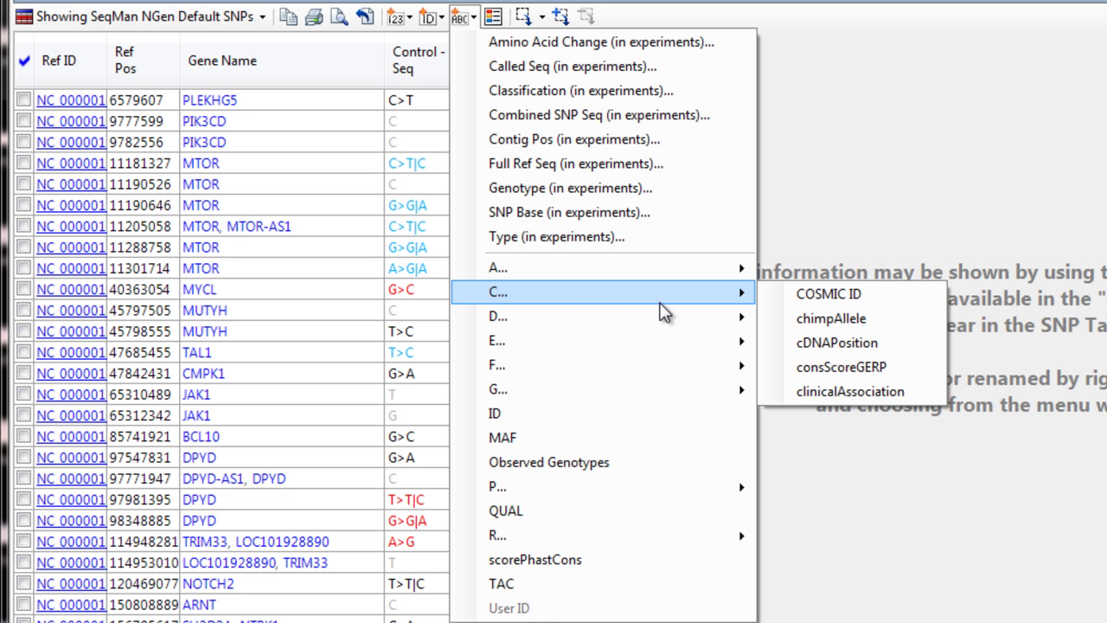
{"action": "left_click", "coordinate": [820, 391]}
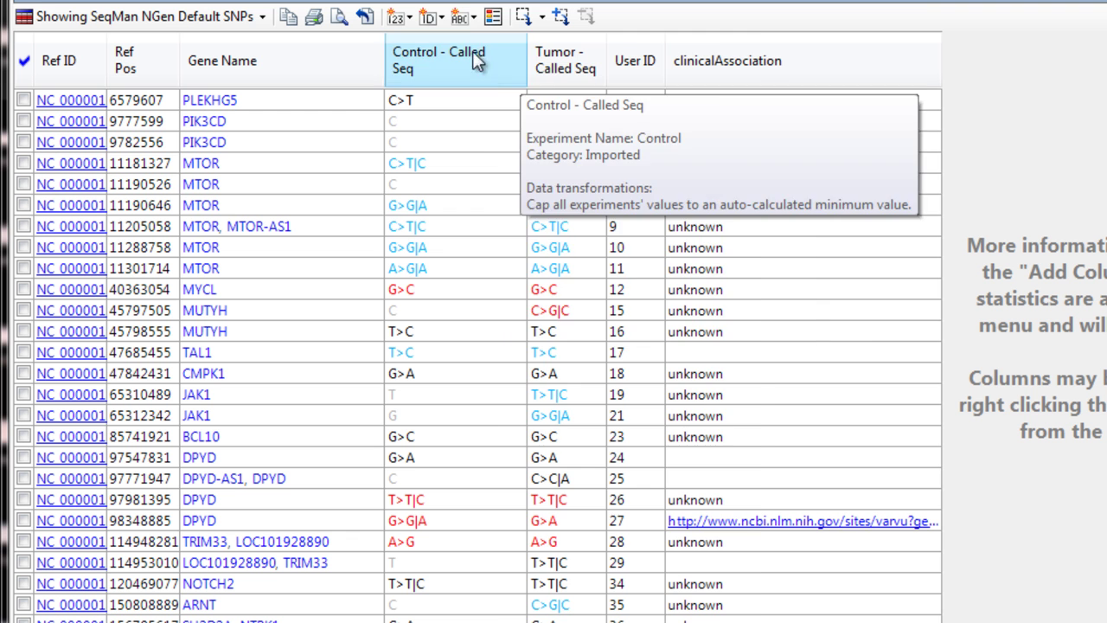
{"action": "left_click", "coordinate": [463, 21]}
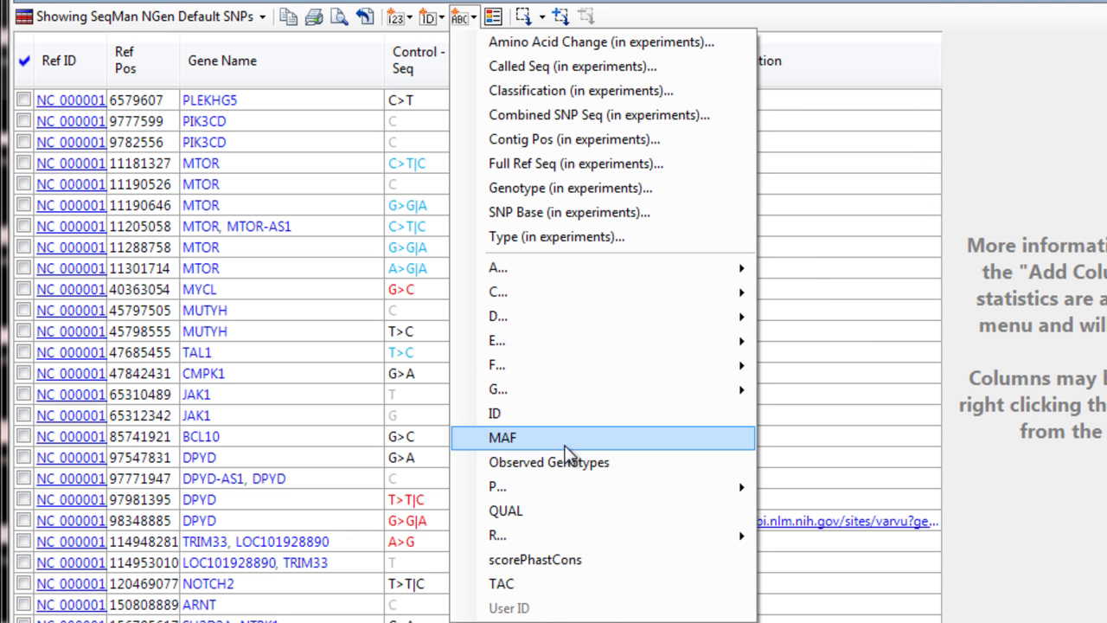
{"action": "mouse_move", "coordinate": [666, 487]}
{"action": "left_click", "coordinate": [828, 514]}
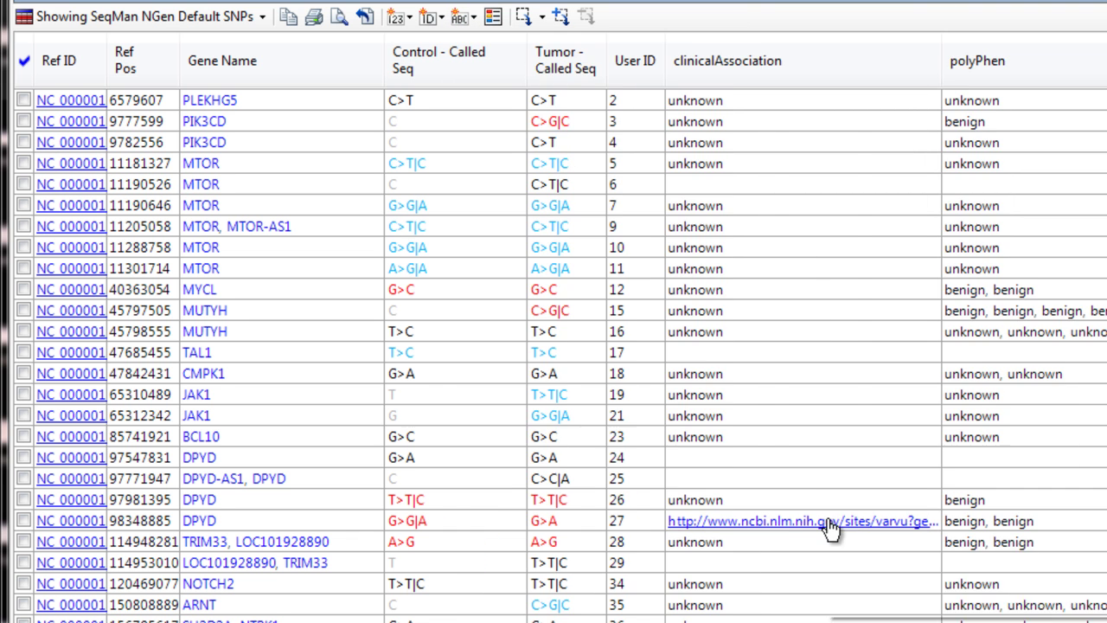